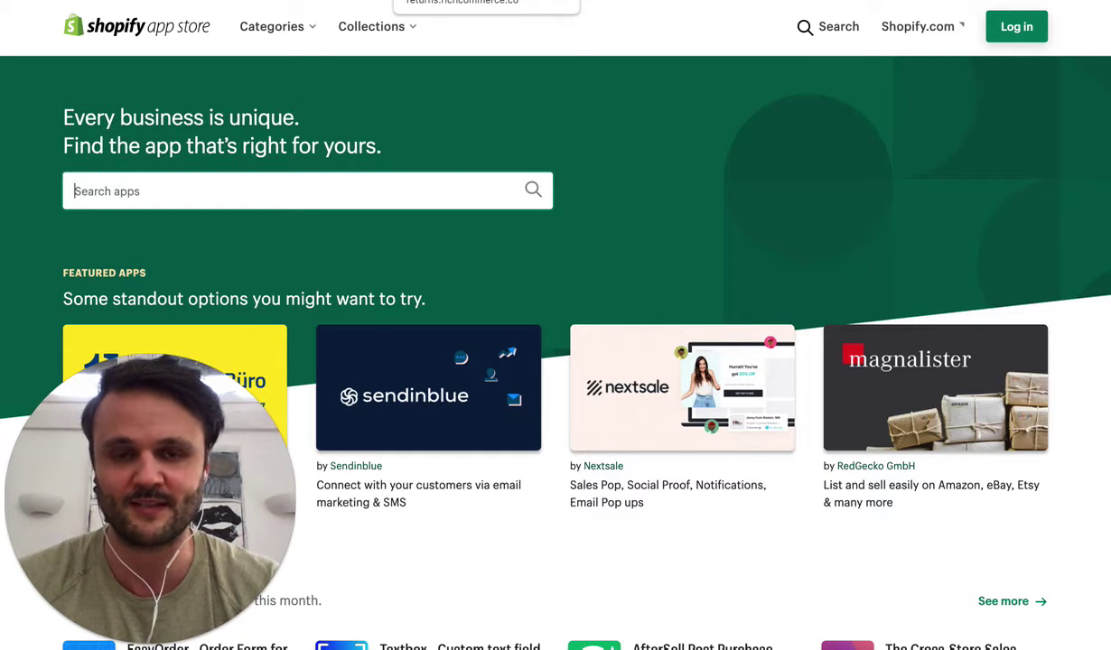
Step: Switch to the returns.richcommerce.co portal tab and focus the empty order-number field
{"action": "left_click", "coordinate": [542, 2]}
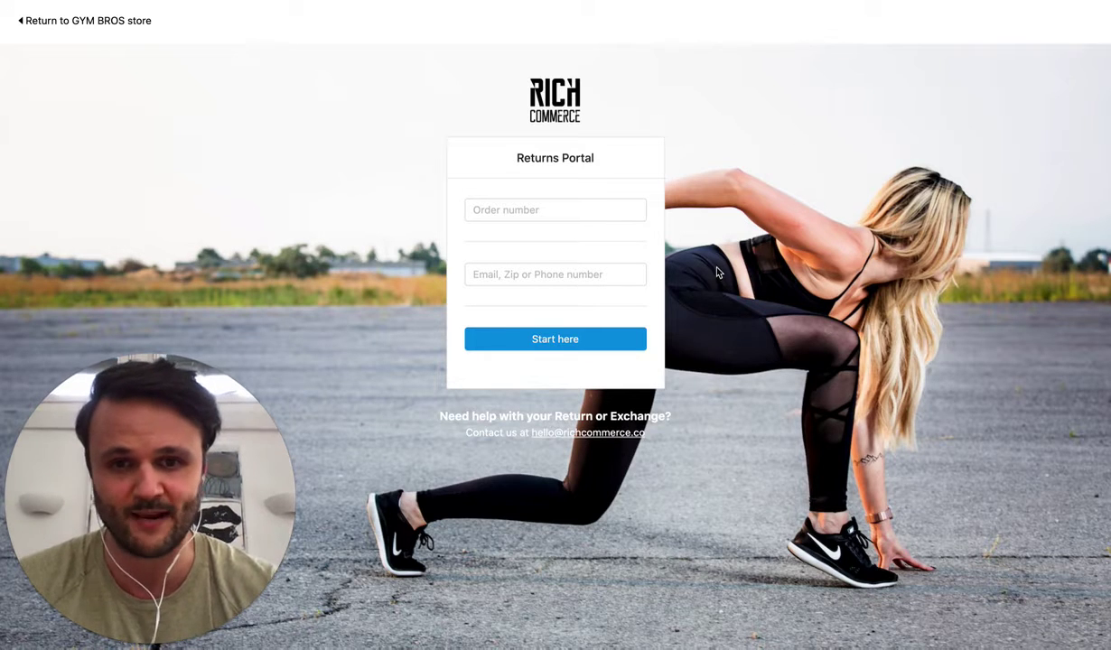
{"action": "left_click", "coordinate": [586, 206]}
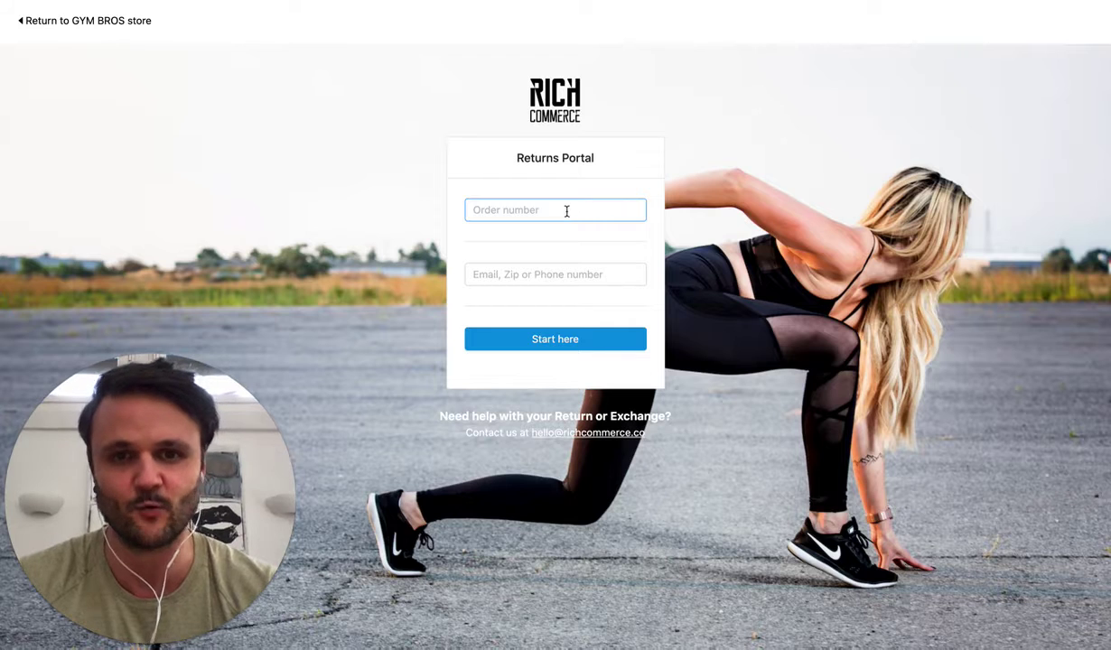
Step: Look up order 1367 using the customer's autofilled e-mail address
{"action": "left_click", "coordinate": [558, 209]}
{"action": "left_click", "coordinate": [695, 171]}
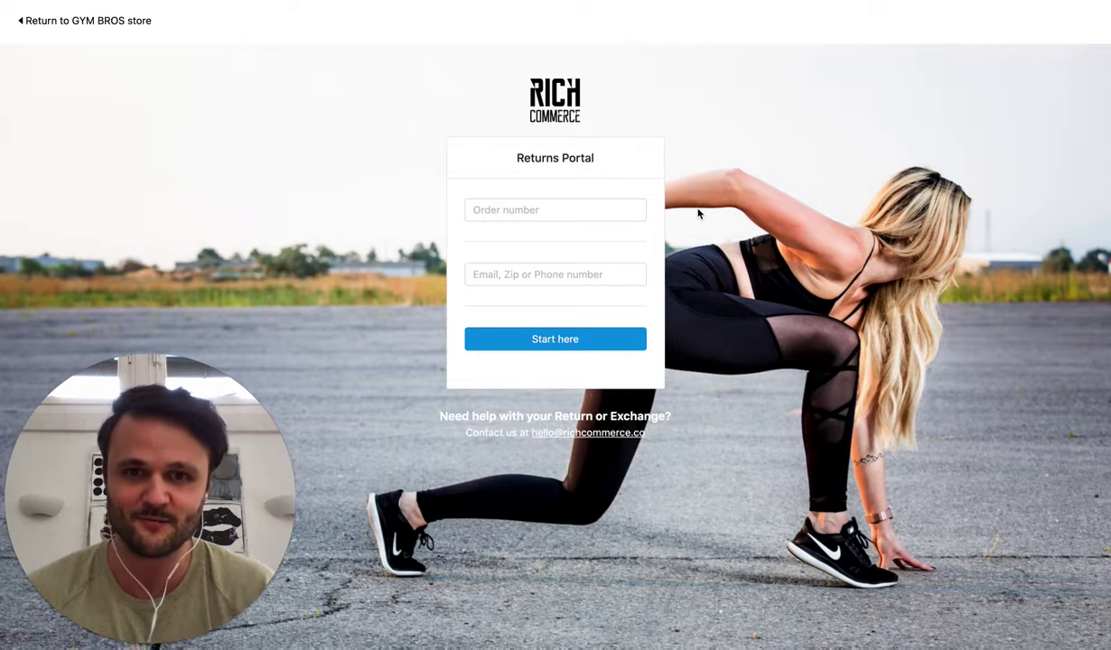
{"action": "left_click", "coordinate": [551, 211]}
{"action": "type", "text": "1367"}
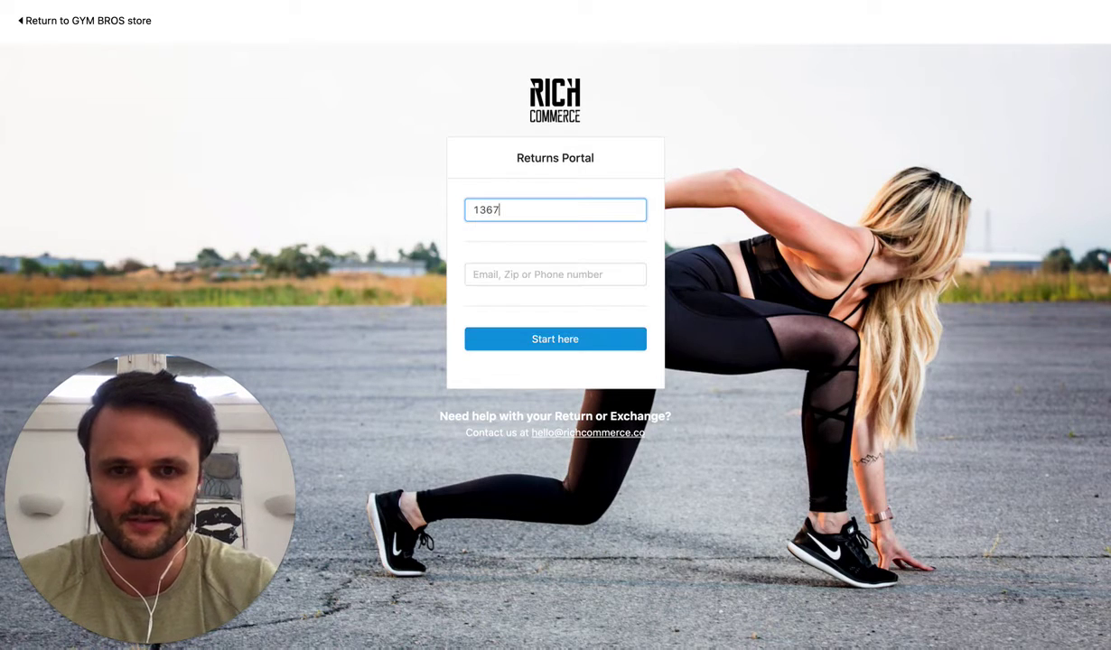
{"action": "key", "text": "Tab"}
{"action": "type", "text": "ac"}
{"action": "key", "text": "Down"}
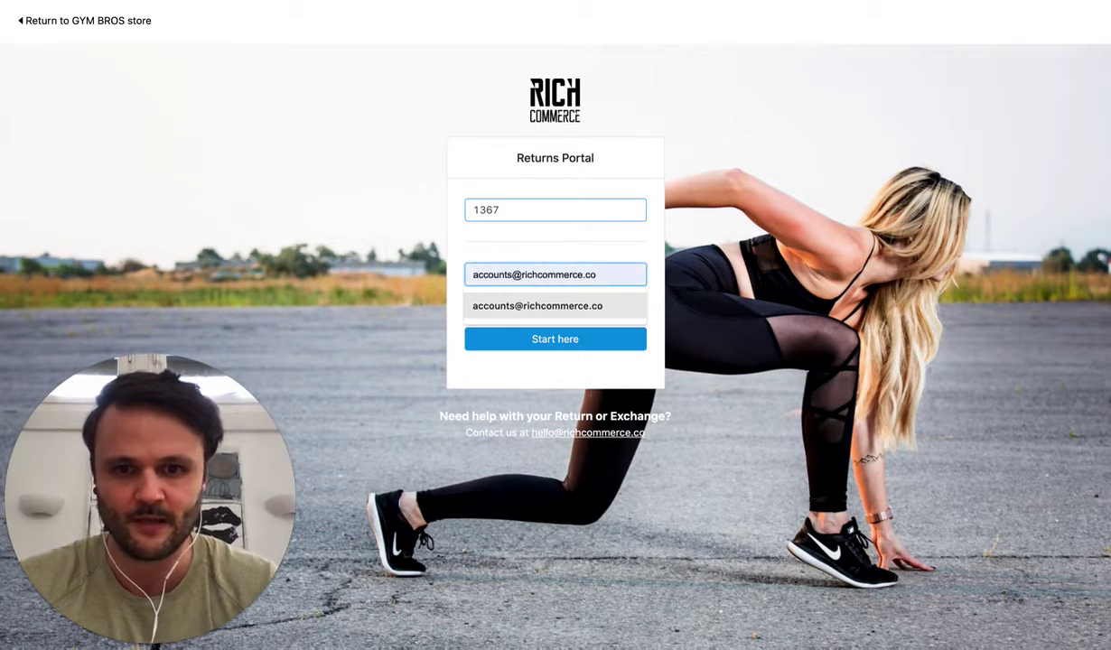
{"action": "key", "text": "Return"}
{"action": "key", "text": "Return"}
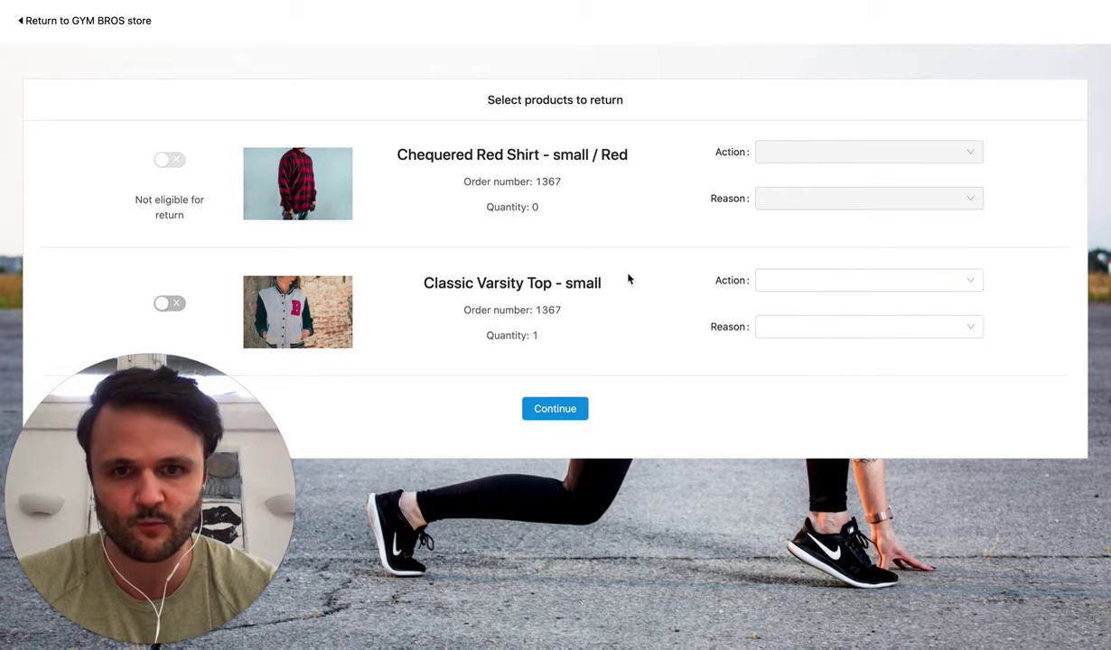
Step: Exchange the Classic Varsity Top for size xs, reason Didn't fit - Too large, note 'love your products!'
{"action": "left_click", "coordinate": [798, 282]}
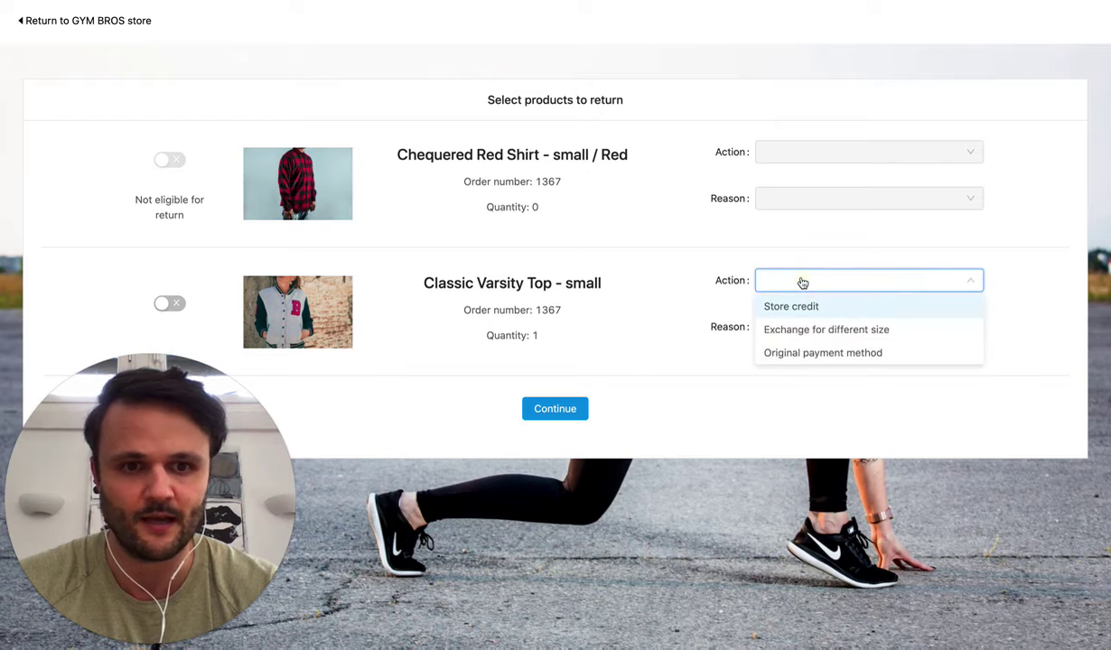
{"action": "left_click", "coordinate": [799, 330]}
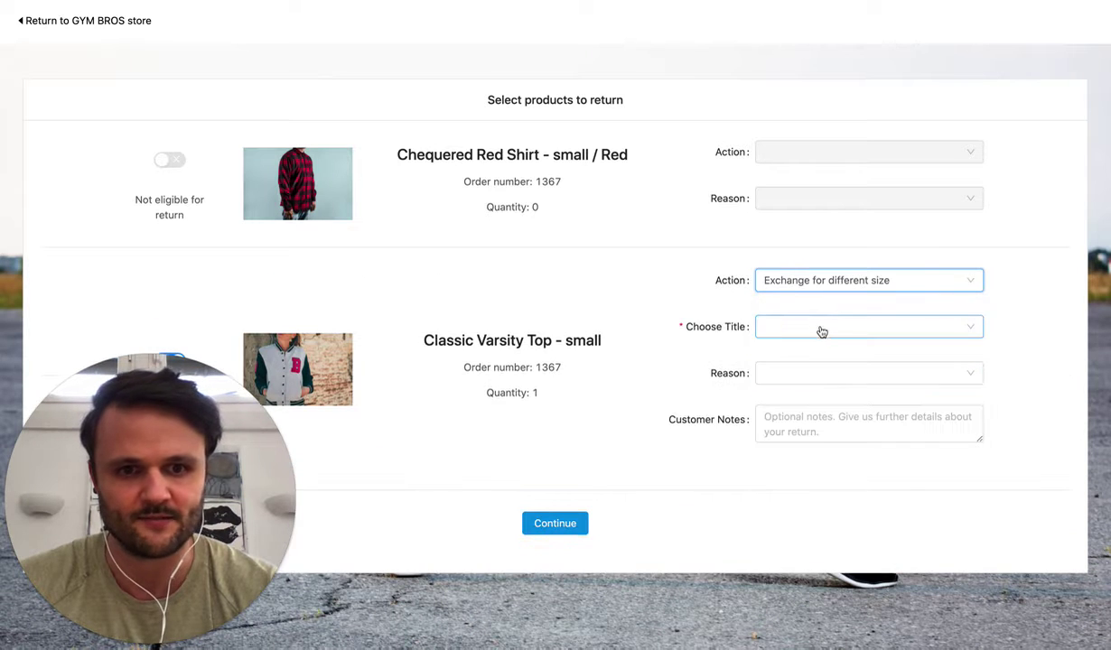
{"action": "left_click", "coordinate": [800, 332]}
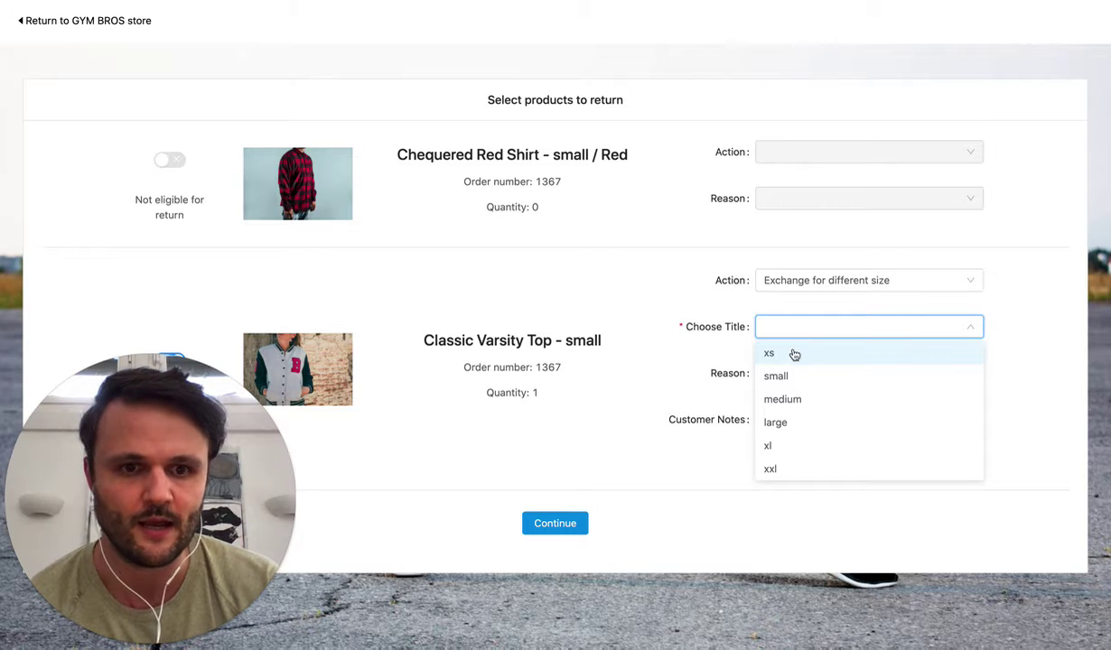
{"action": "left_click", "coordinate": [789, 355]}
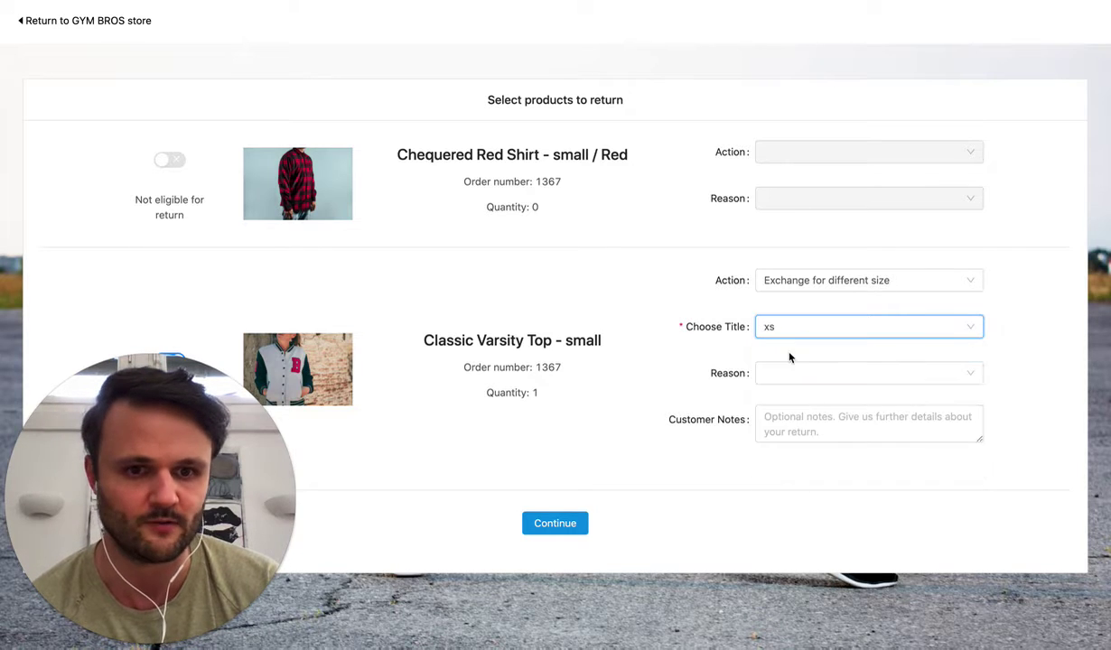
{"action": "left_click", "coordinate": [789, 377]}
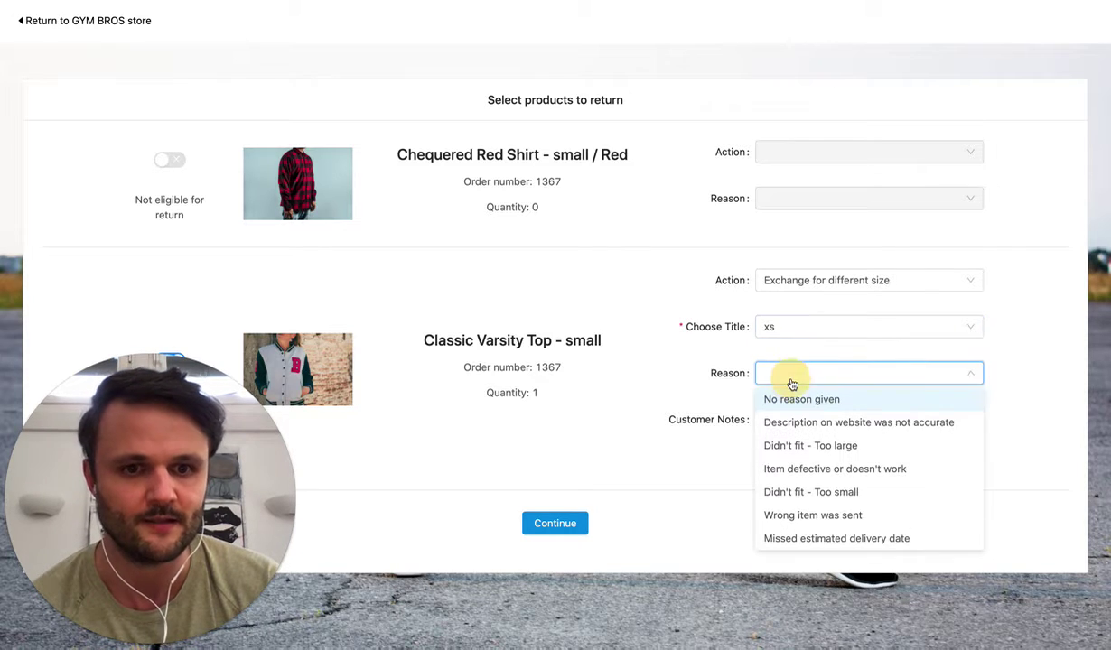
{"action": "left_click", "coordinate": [806, 446]}
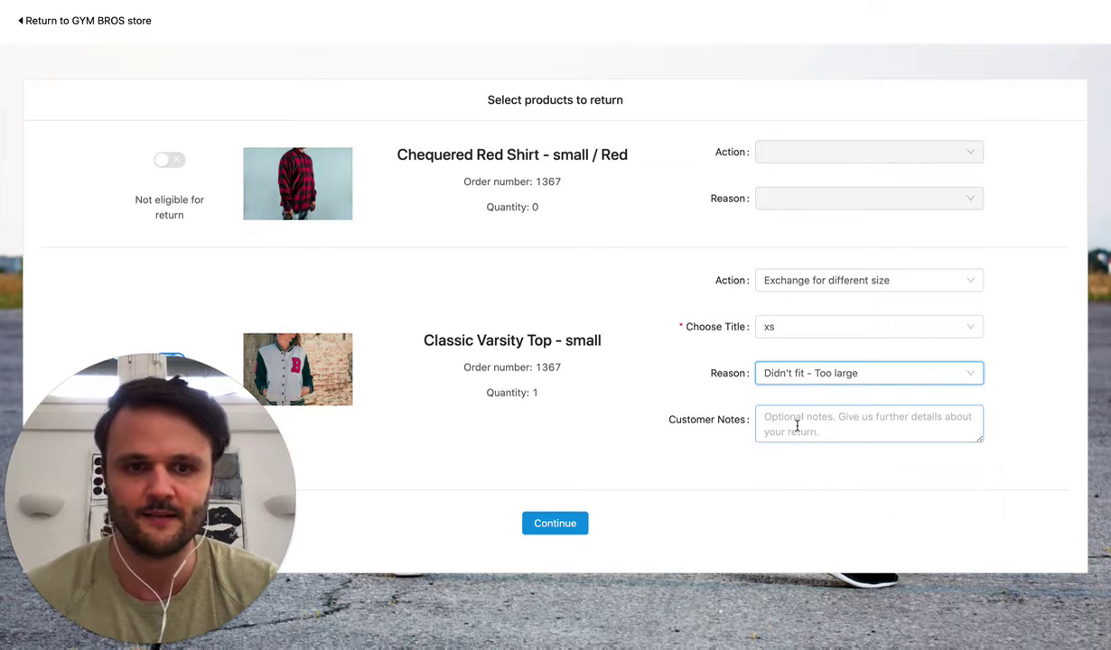
{"action": "left_click", "coordinate": [797, 425]}
{"action": "type", "text": "love"}
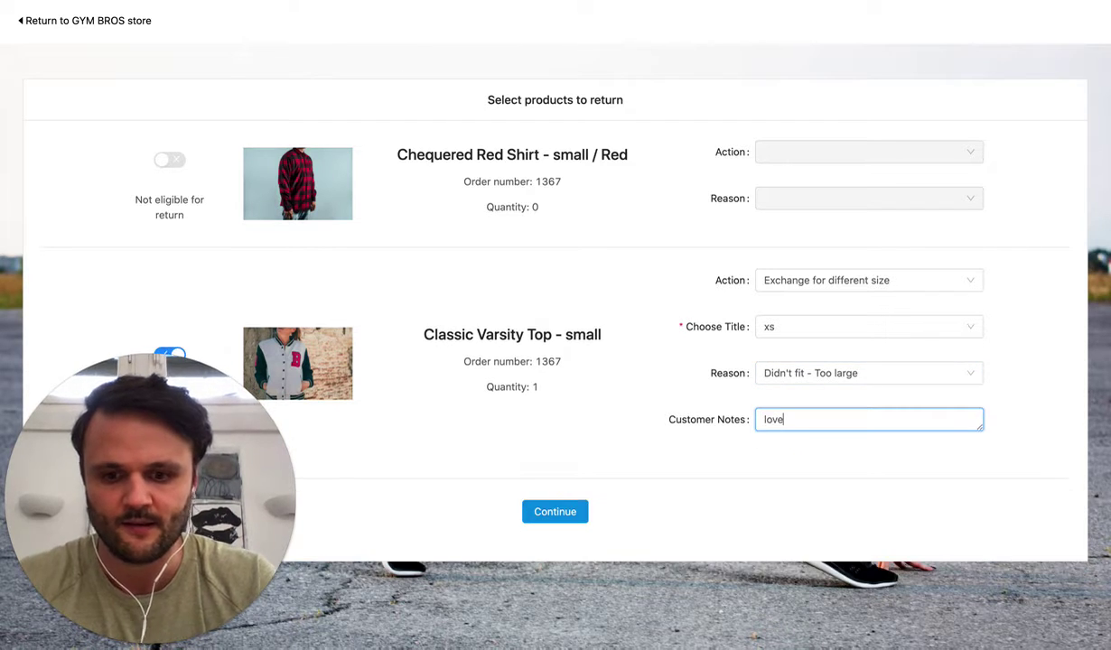
{"action": "type", "text": " your products!"}
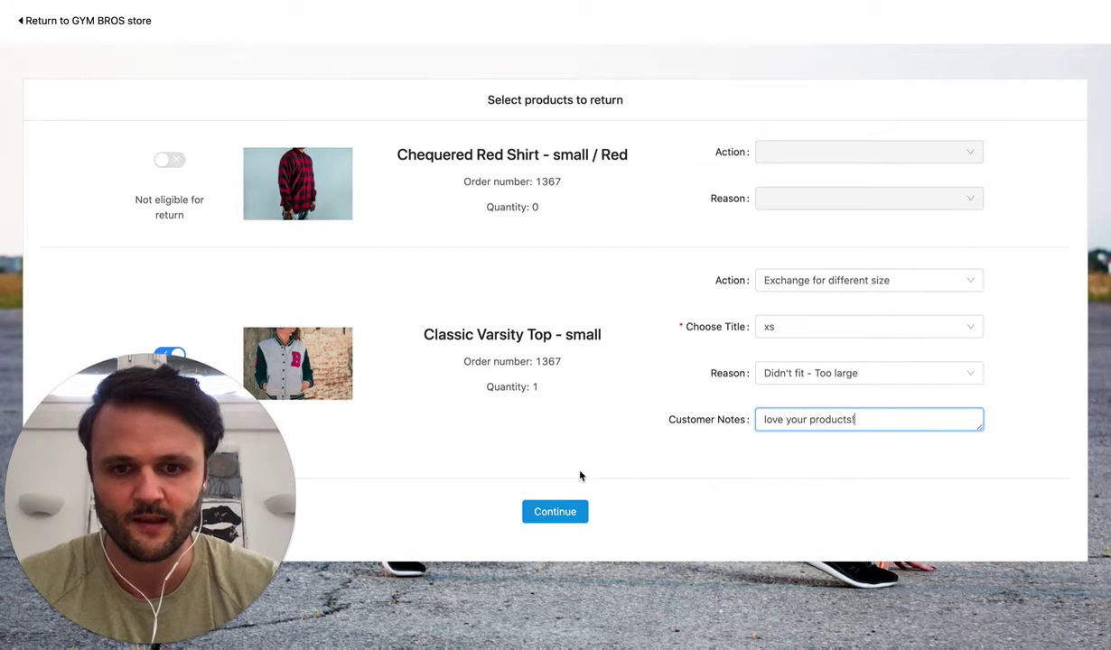
{"action": "left_click", "coordinate": [543, 512]}
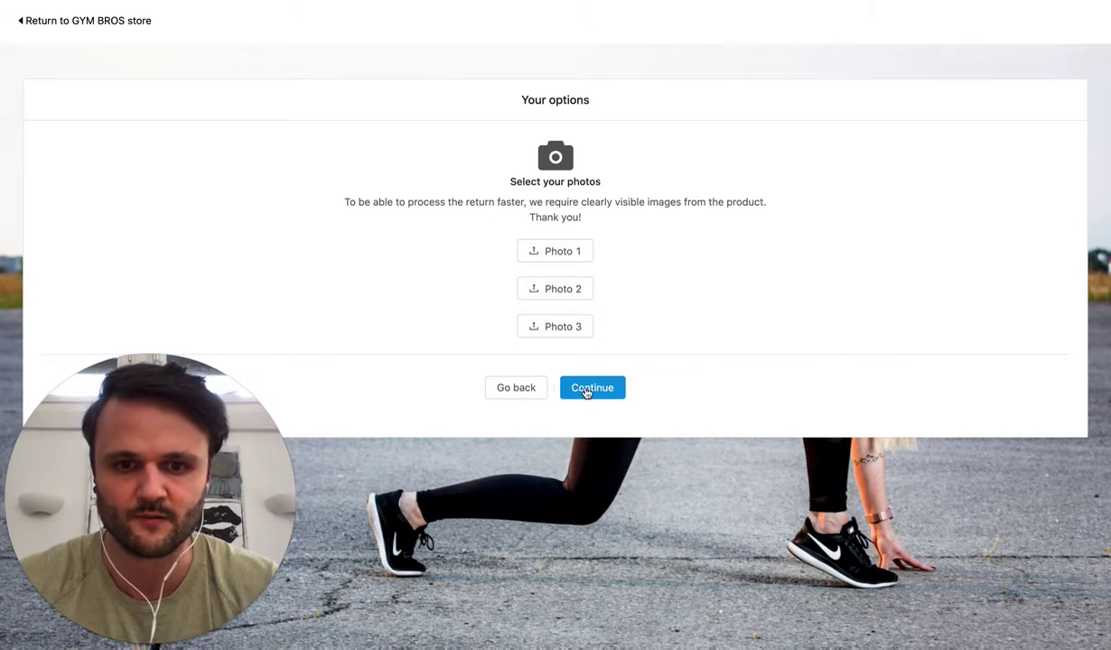
Step: Skip the photos, choose Ship with the carrier of your choice, and submit the return
{"action": "left_click", "coordinate": [587, 389]}
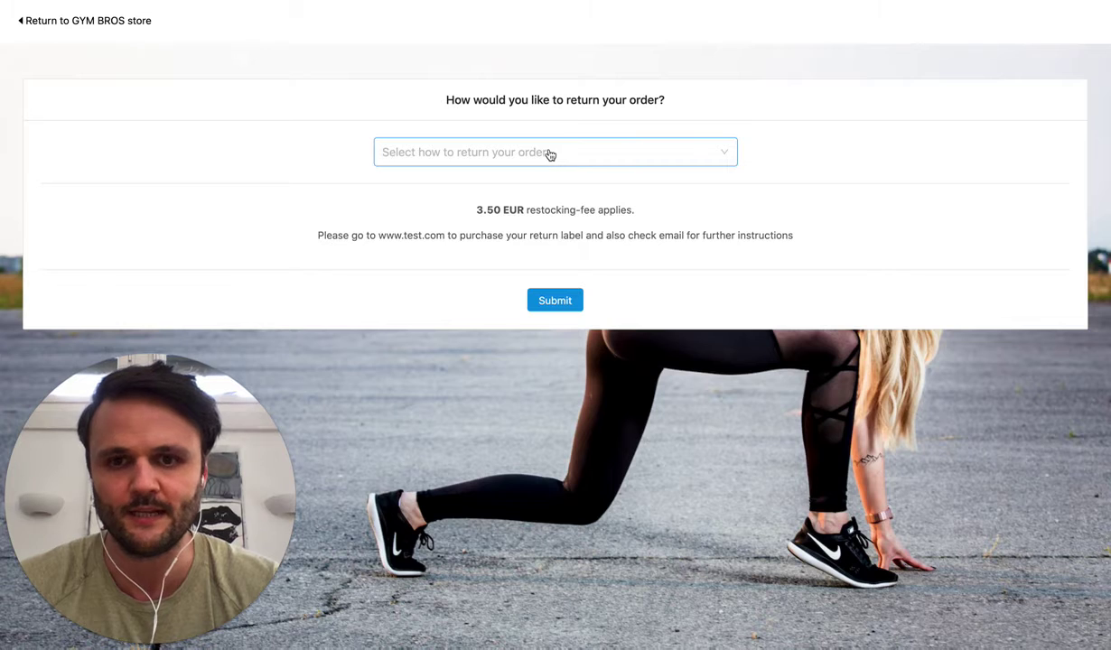
{"action": "left_click", "coordinate": [549, 155]}
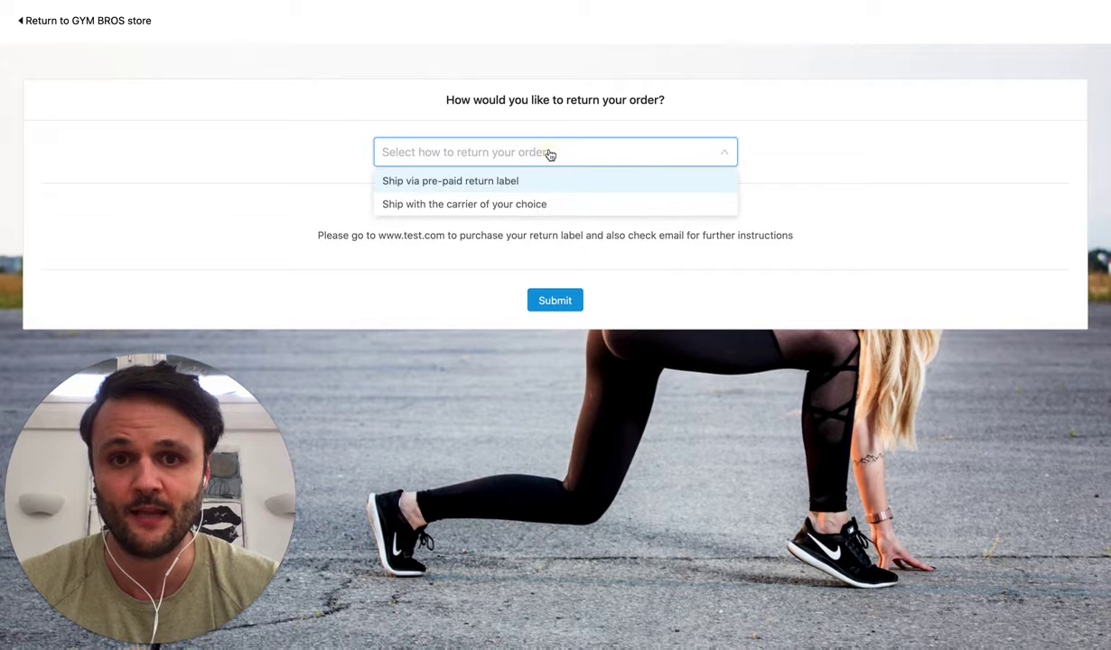
{"action": "left_click", "coordinate": [529, 203]}
{"action": "left_click", "coordinate": [556, 302]}
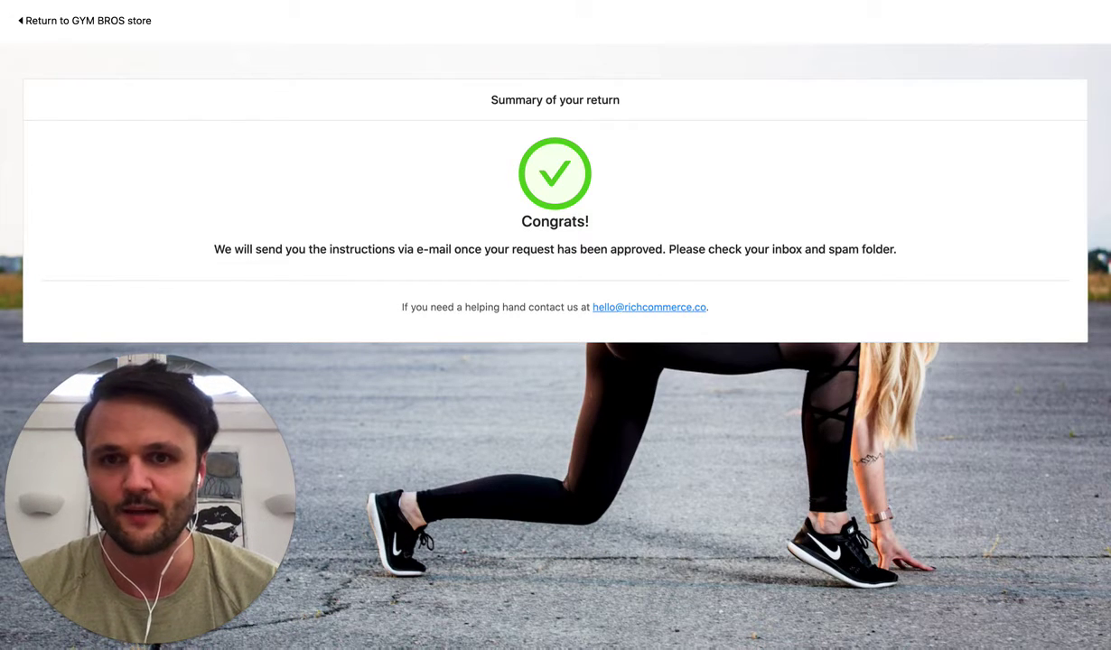
Step: Go to the Returns list in the Rich Returns merchant dashboard
{"action": "left_click", "coordinate": [271, 1]}
{"action": "scroll", "coordinate": [403, 142], "scroll_direction": "up", "scroll_amount": 4}
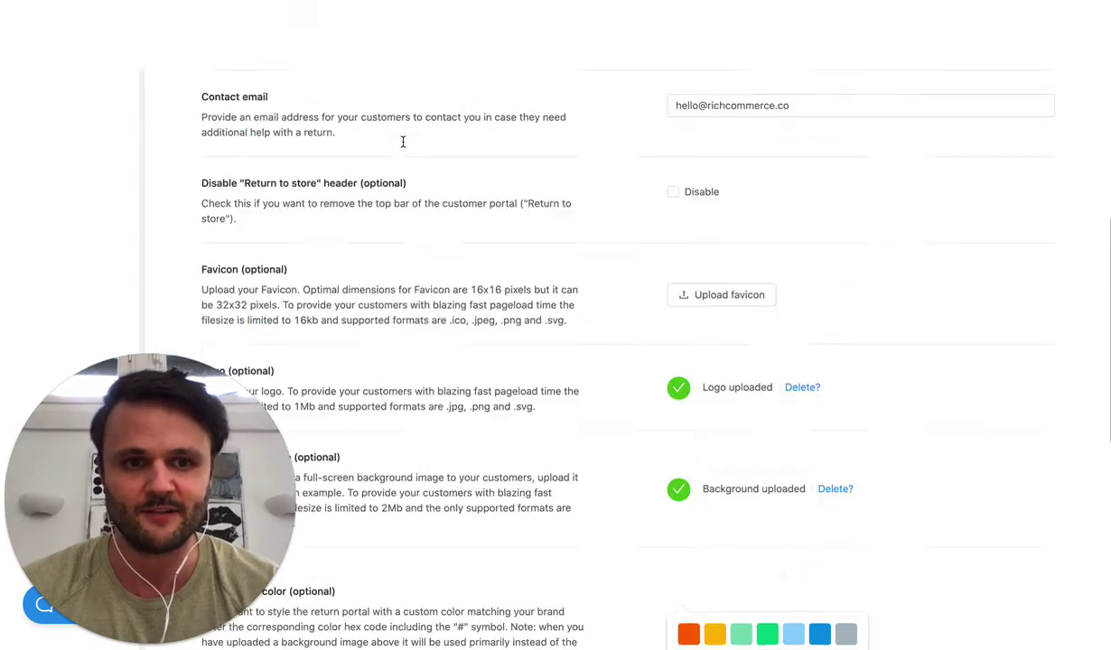
{"action": "scroll", "coordinate": [402, 142], "scroll_direction": "up", "scroll_amount": 10}
{"action": "left_click", "coordinate": [105, 71]}
{"action": "left_click", "coordinate": [120, 140]}
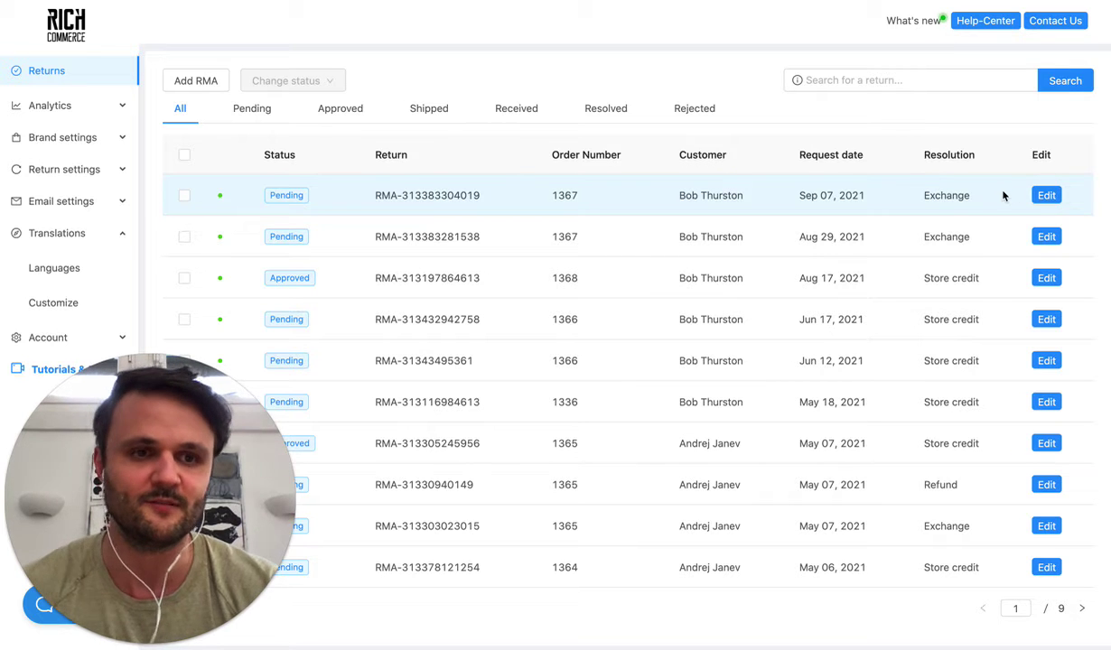
Step: From the newest pending return's details, create and confirm its exchange order
{"action": "left_click", "coordinate": [1048, 195]}
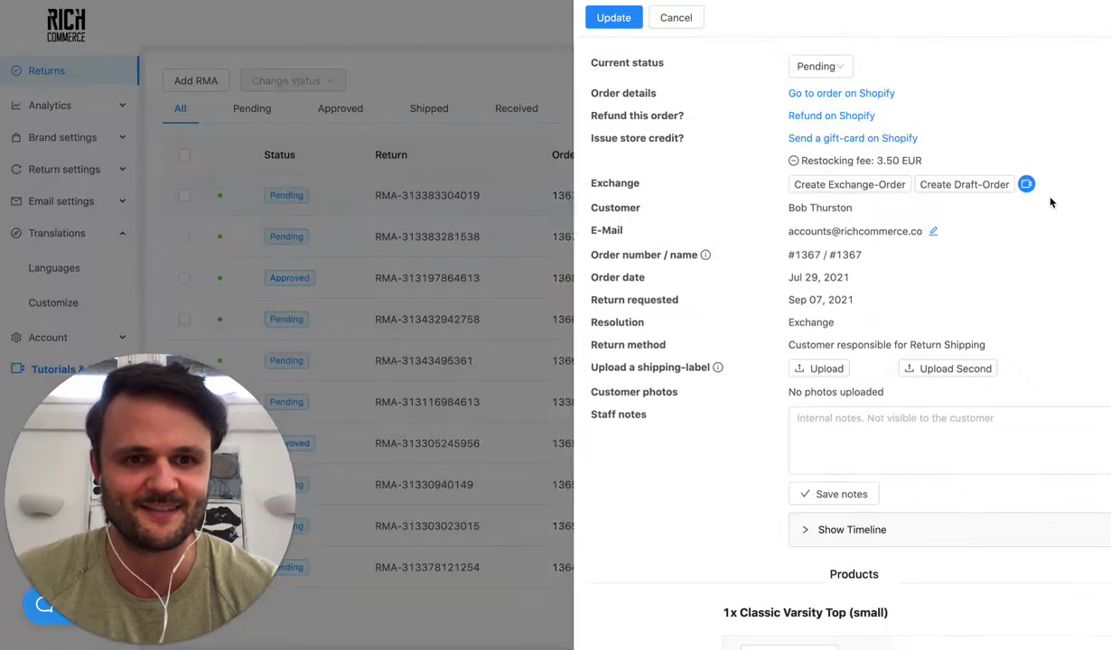
{"action": "left_click", "coordinate": [836, 187]}
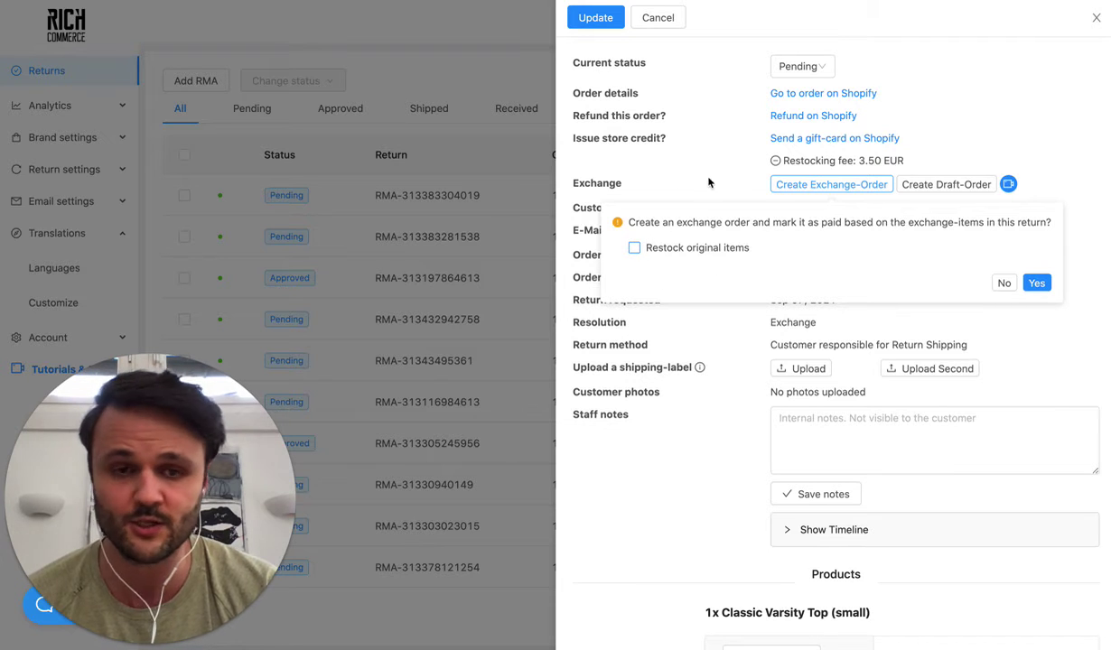
{"action": "left_click", "coordinate": [1036, 283]}
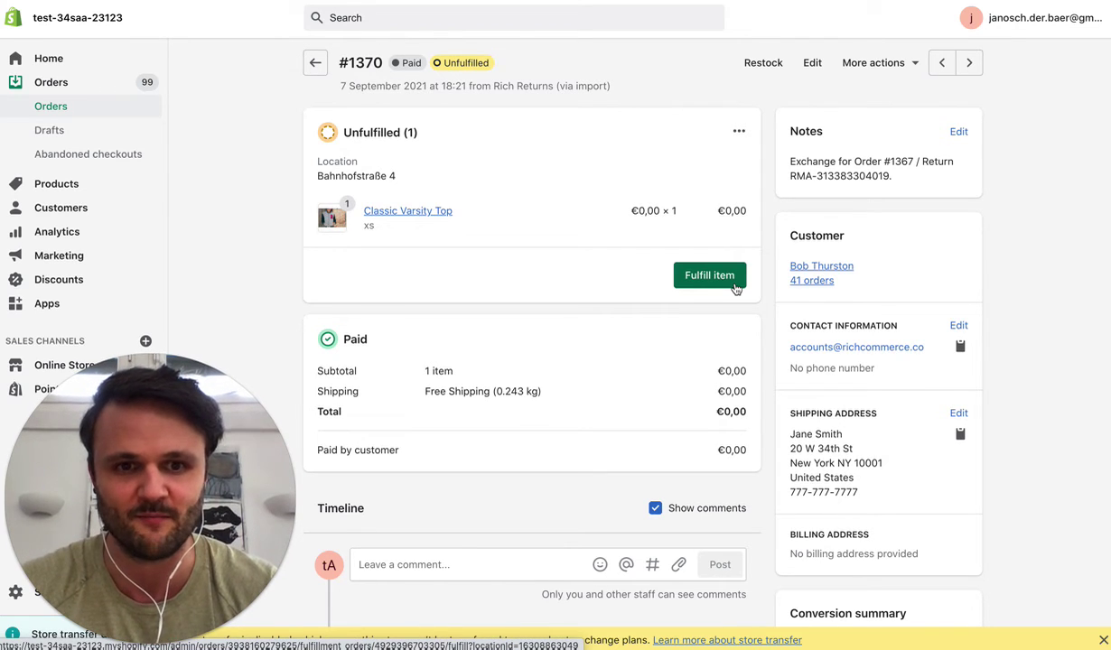
Step: Fulfill the xs Classic Varsity Top on order #1370 without notifying the customer
{"action": "left_click", "coordinate": [734, 284]}
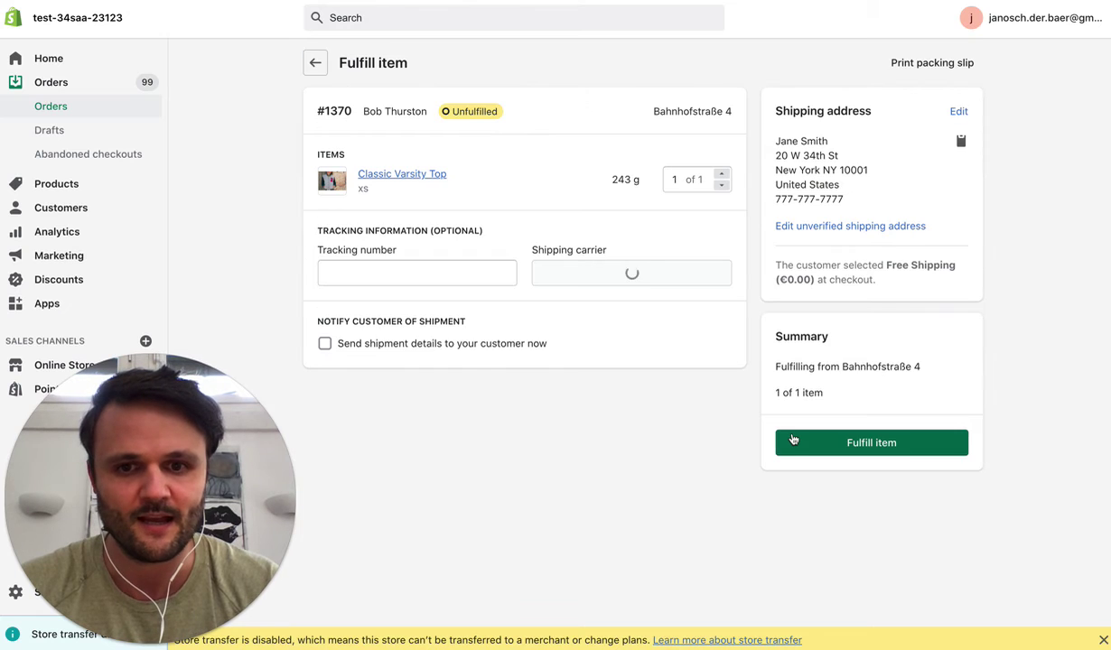
{"action": "left_click", "coordinate": [484, 345]}
{"action": "left_click", "coordinate": [485, 346]}
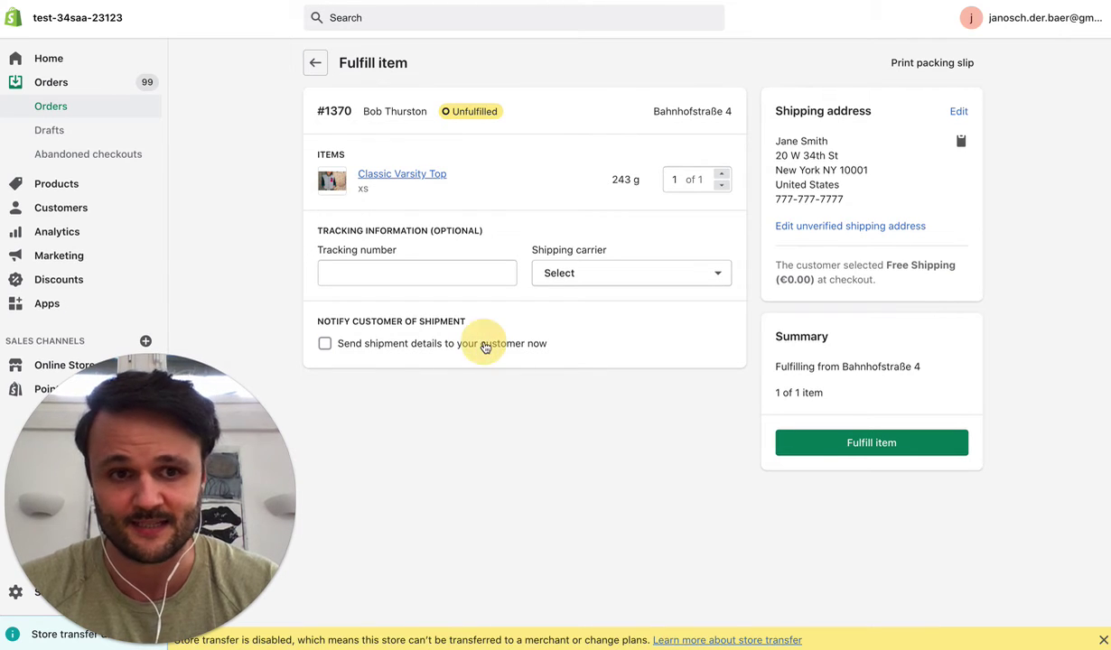
{"action": "left_click", "coordinate": [807, 452]}
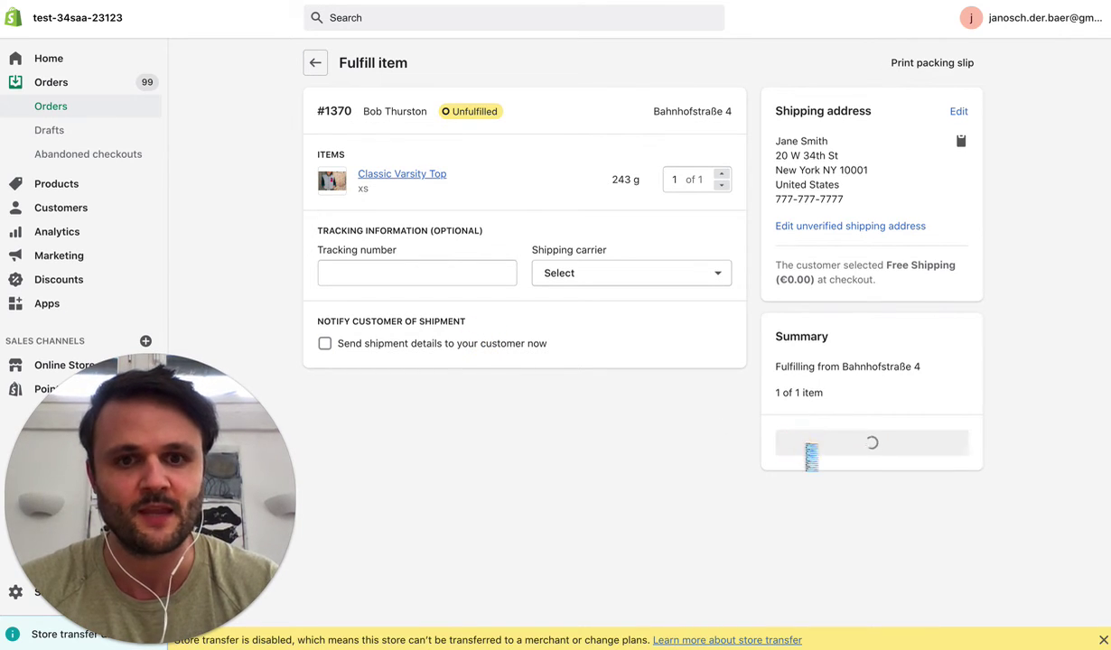